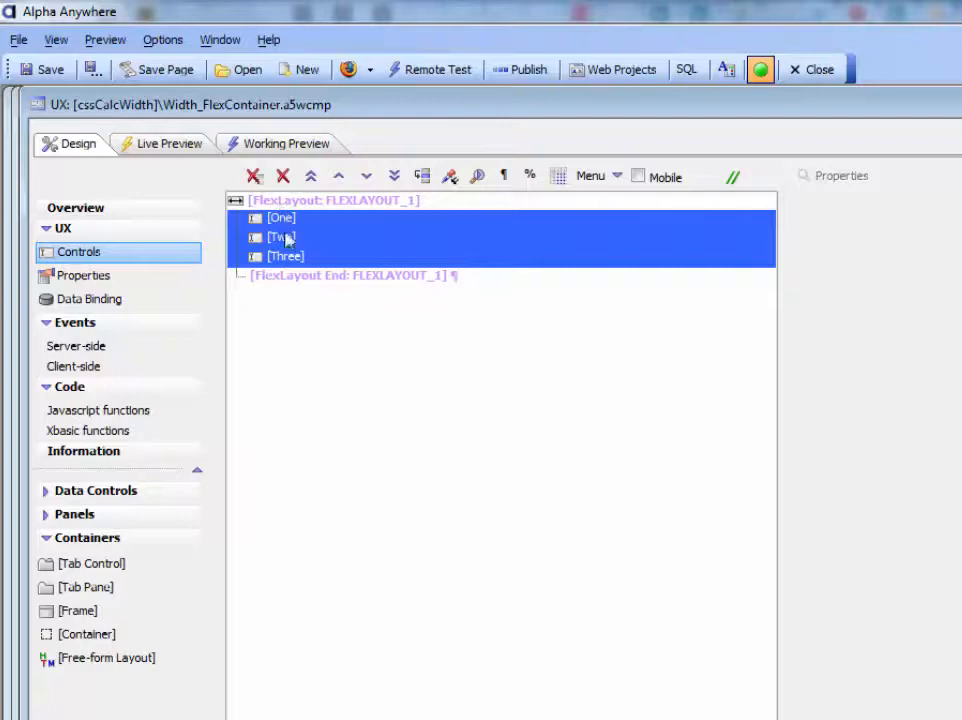
# - Run a fast browser preview of the Width_FlexContainer component and resize the window narrower and wider to examine how the fields adapt
pyautogui.click(350, 76)
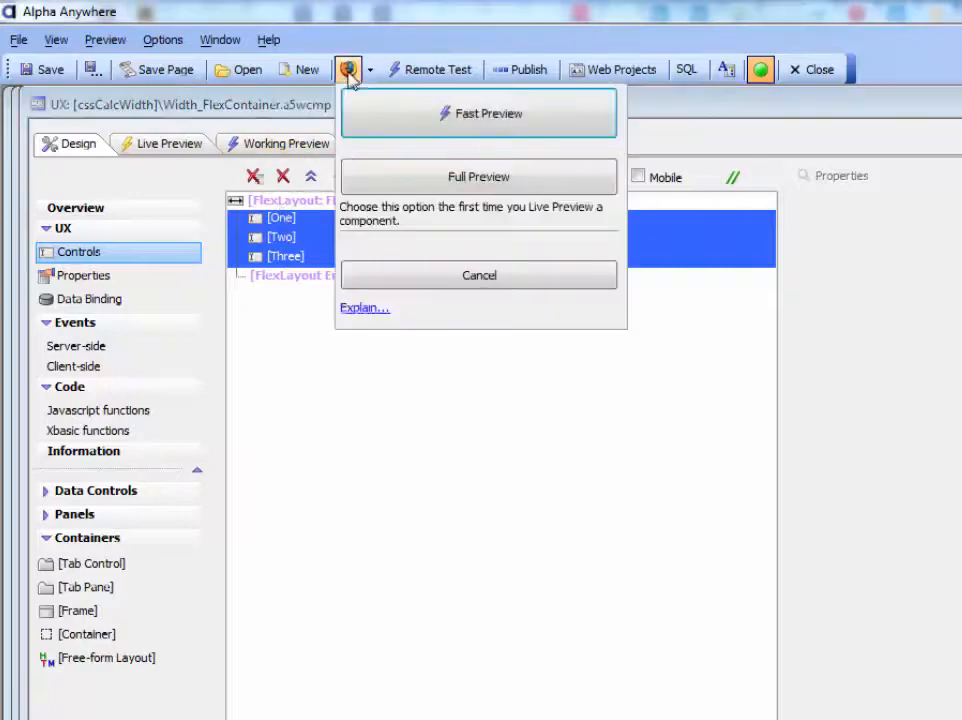
pyautogui.click(397, 107)
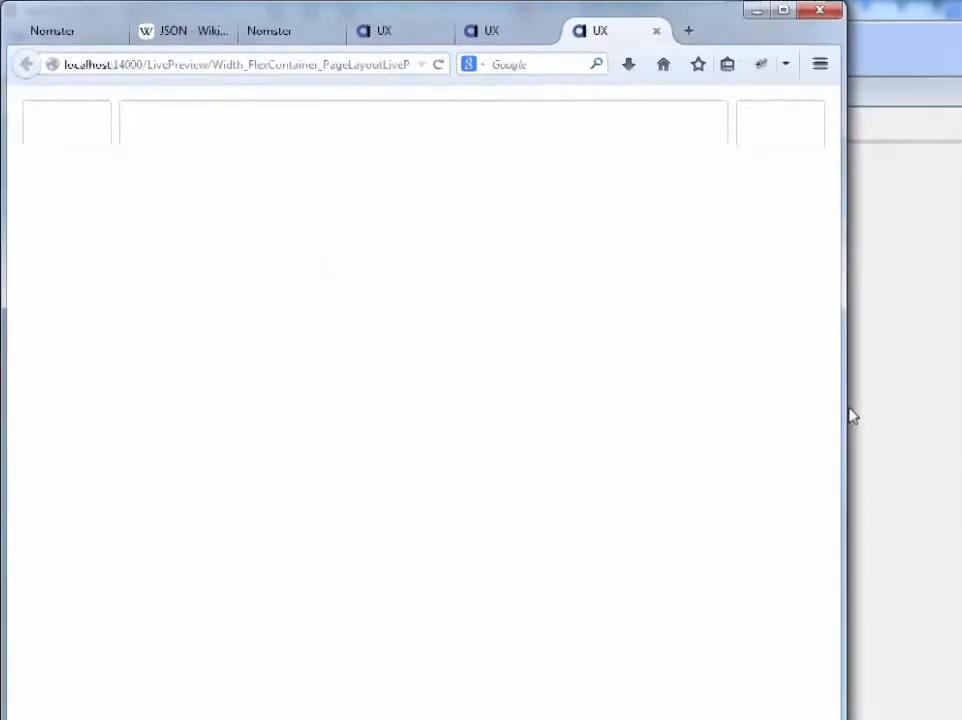
pyautogui.moveTo(935, 452); pyautogui.dragTo(728, 363)
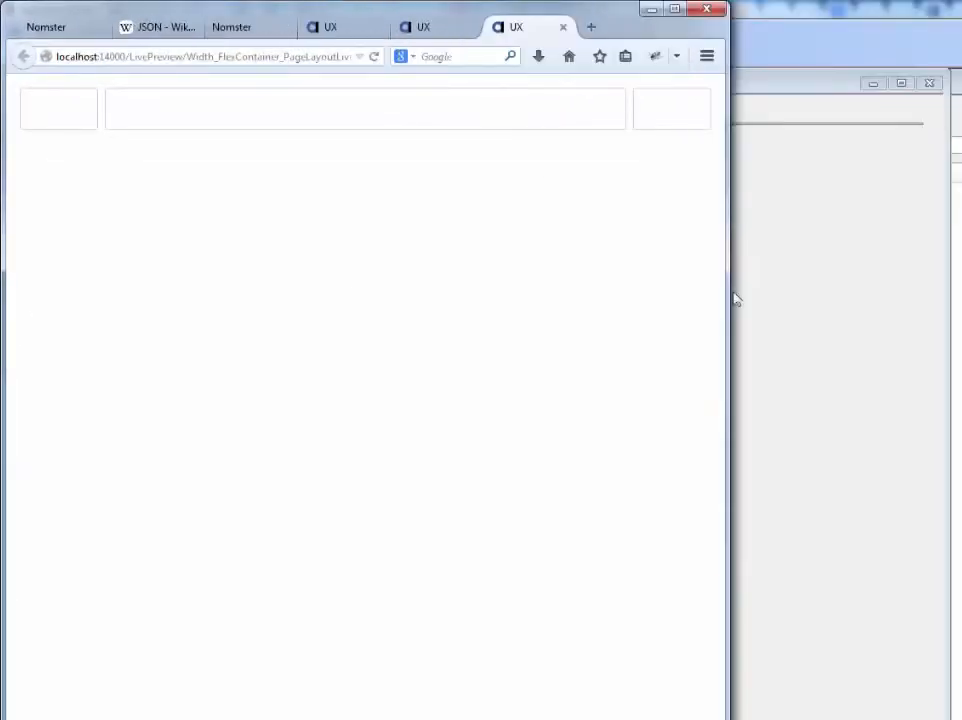
pyautogui.moveTo(728, 362); pyautogui.dragTo(838, 386)
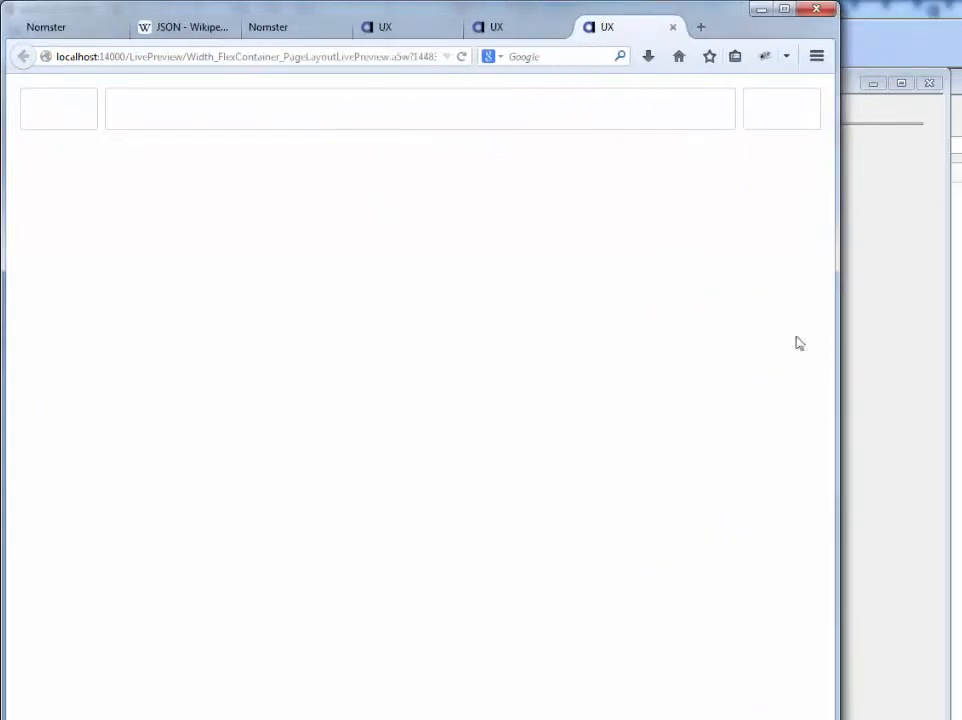
pyautogui.click(865, 399)
# - Examine the properties of the FlexLayout container and the width of its textboxes One, Two and Three
pyautogui.click(274, 163)
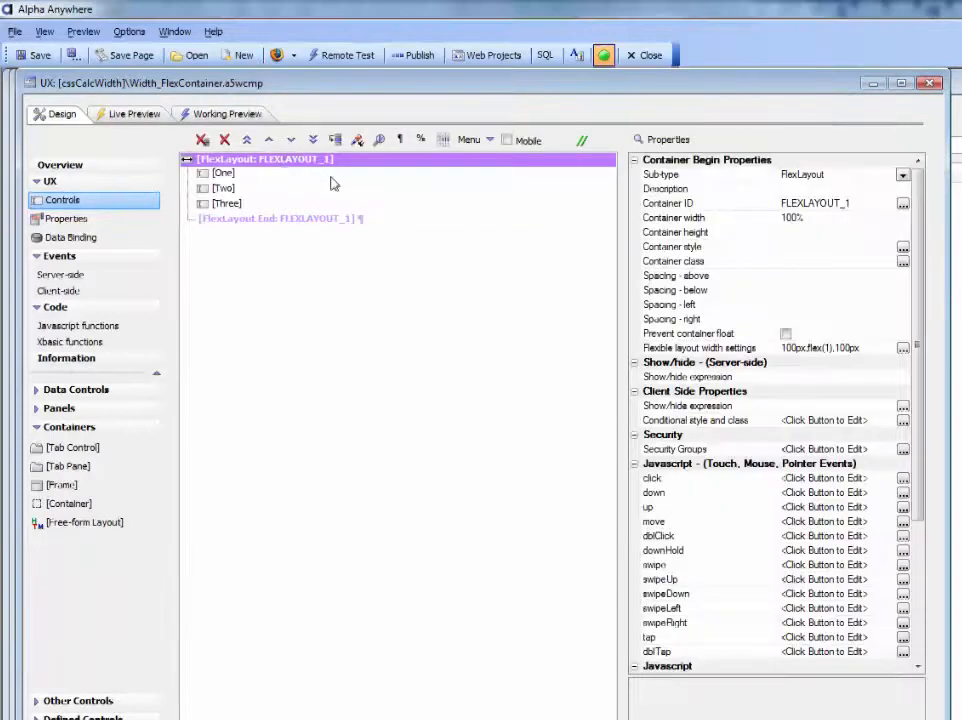
pyautogui.click(220, 173)
pyautogui.click(224, 190)
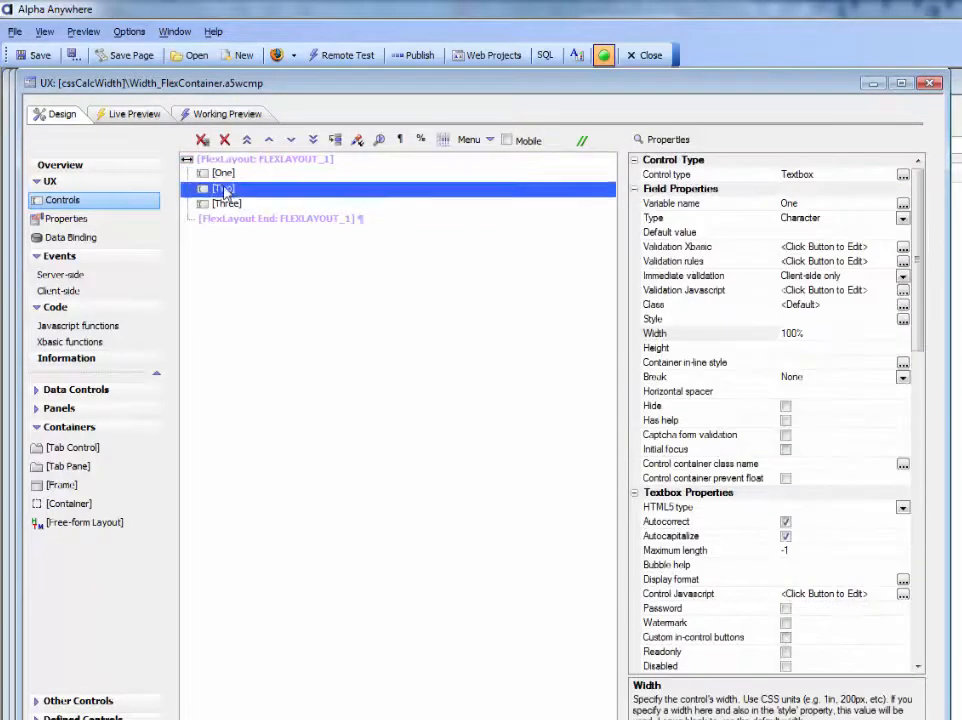
pyautogui.click(224, 204)
pyautogui.click(221, 173)
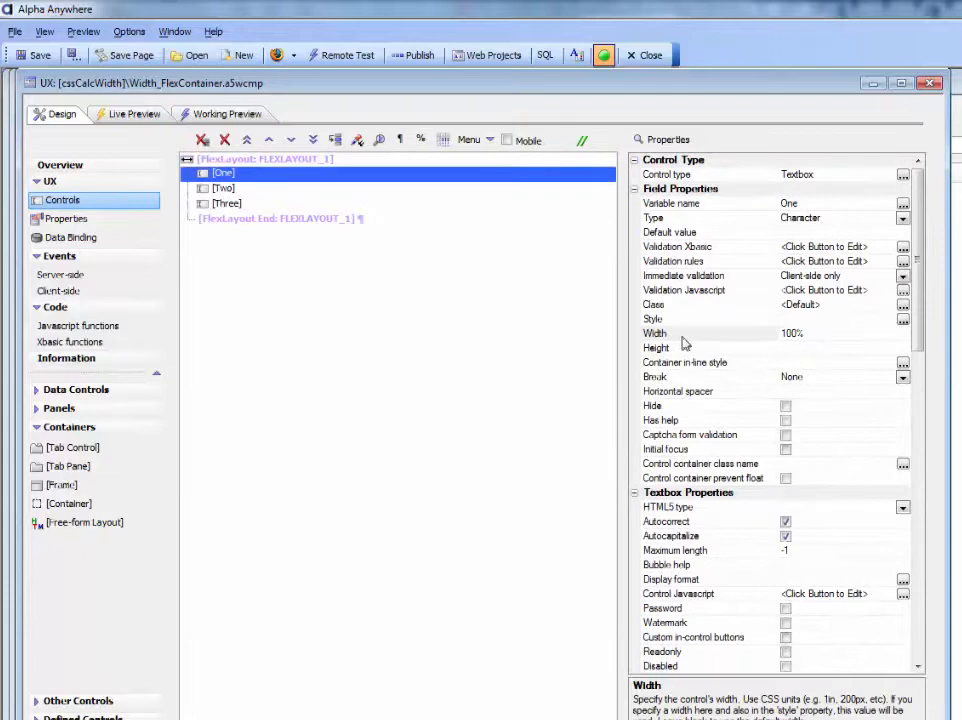
# - Review each control's width in the FlexLayout container's flexible layout width settings, accept the settings and save the component
pyautogui.click(218, 159)
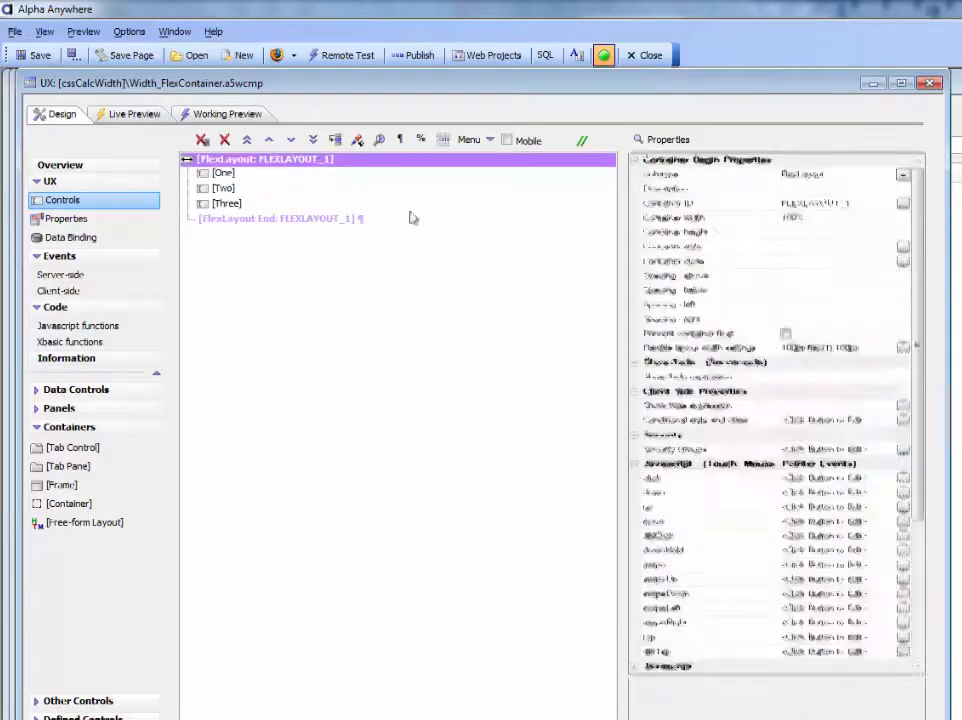
pyautogui.doubleClick(716, 352)
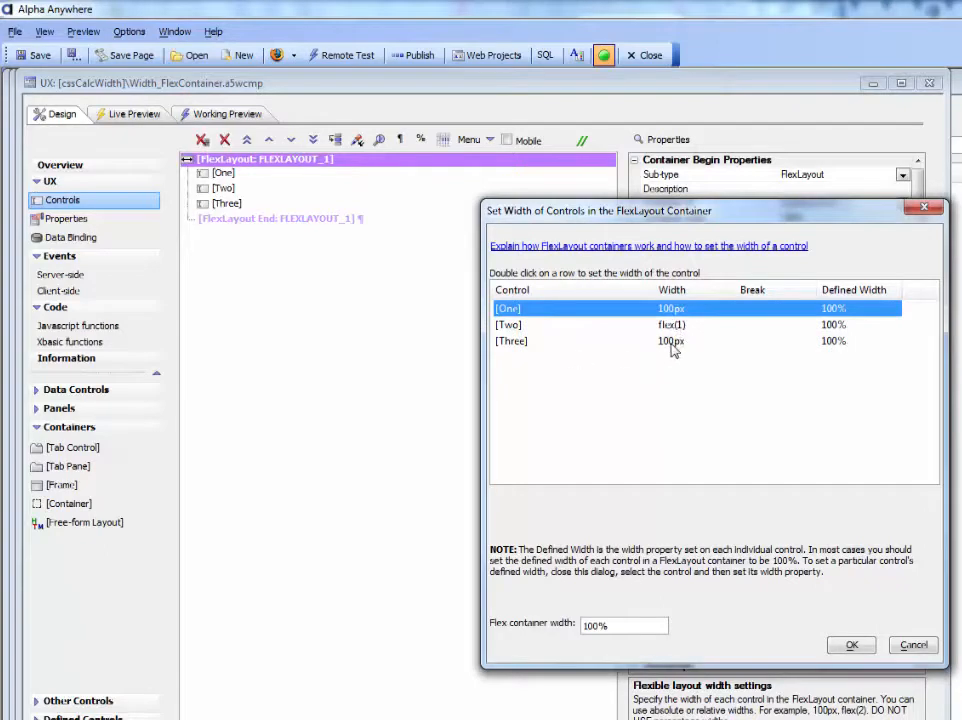
pyautogui.click(849, 646)
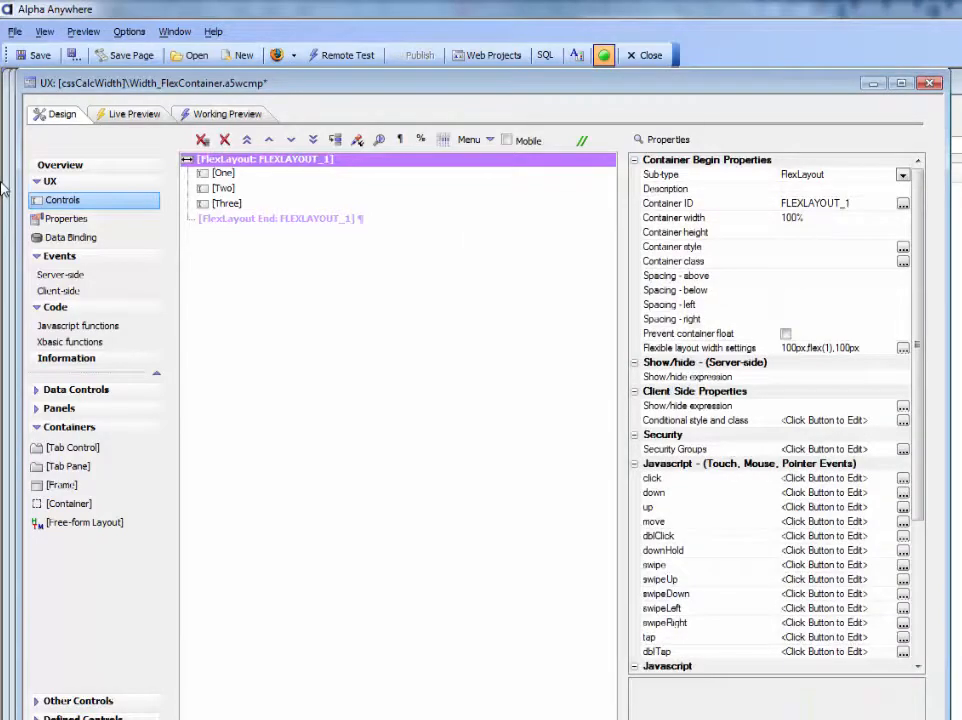
pyautogui.click(33, 55)
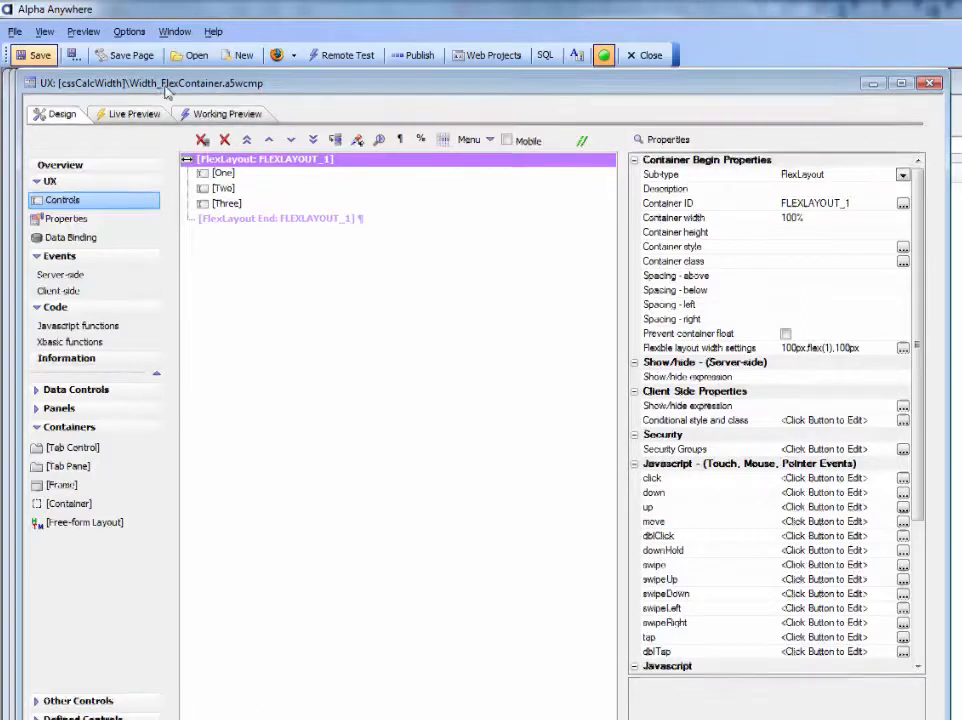
# - Move the Width_FlexContainer window aside and select the controls One, Two and Three in the cssCalcWidth component
pyautogui.moveTo(168, 86); pyautogui.dragTo(535, 205)
pyautogui.click(220, 190)
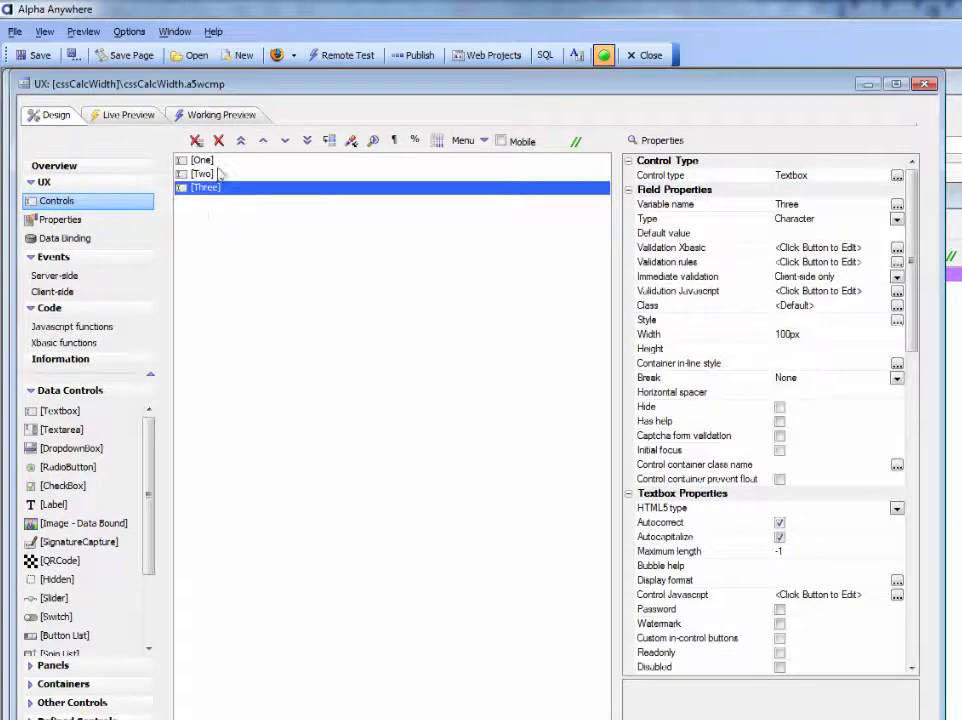
pyautogui.moveTo(197, 161); pyautogui.dragTo(203, 195)
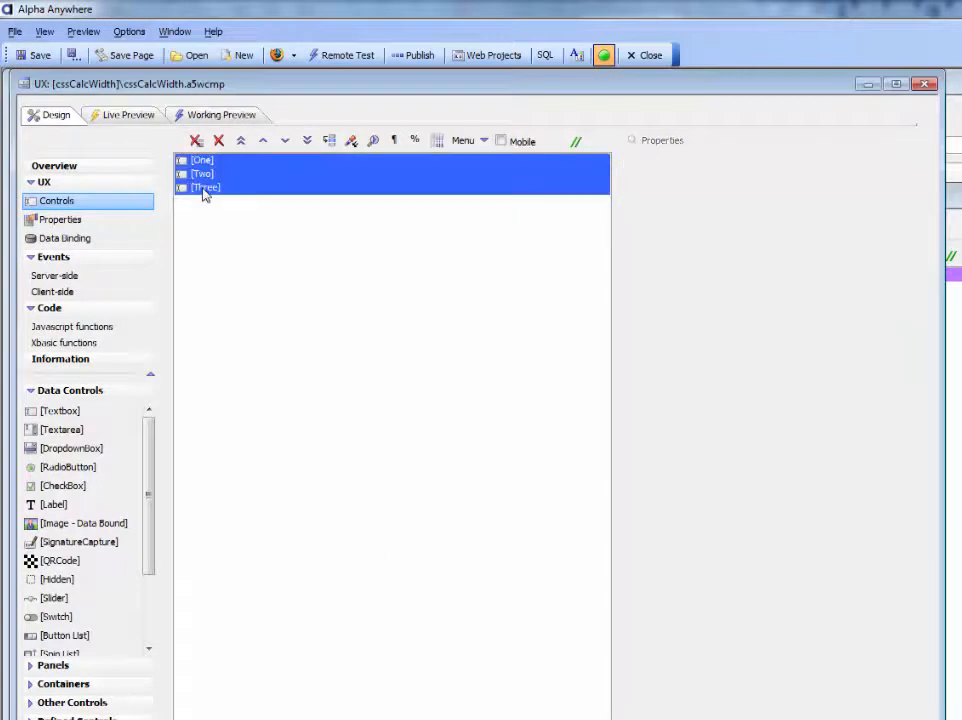
# - Run a fast browser preview of the cssCalcWidth component, narrow the browser window to examine the field widths, and return to the designer
pyautogui.click(276, 55)
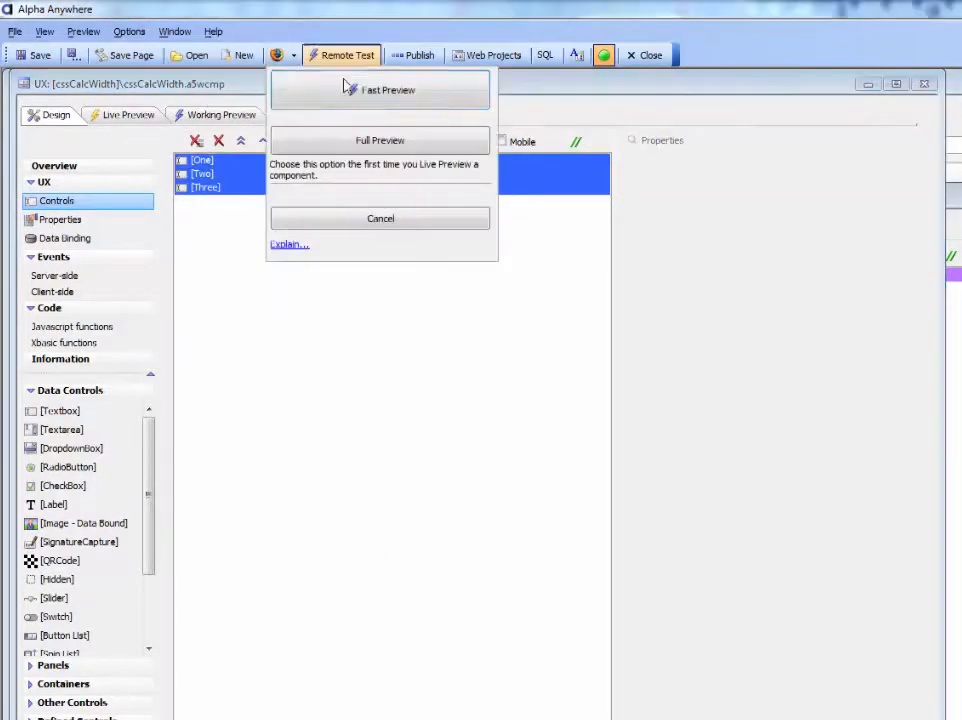
pyautogui.click(344, 90)
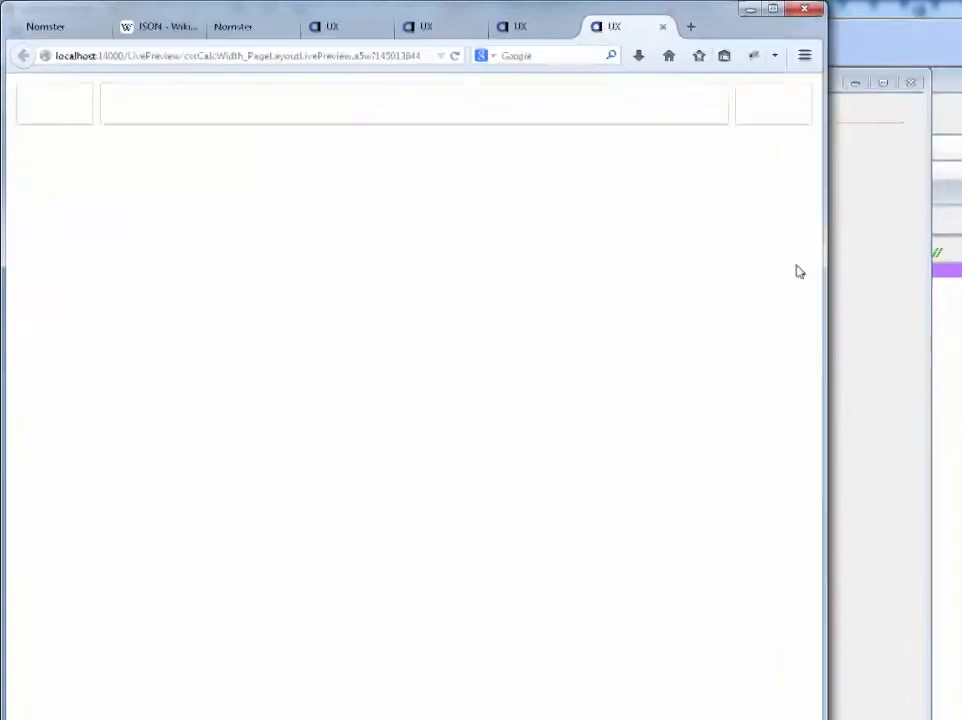
pyautogui.moveTo(827, 268); pyautogui.dragTo(714, 295)
pyautogui.hotkey('alt', 'Tab')
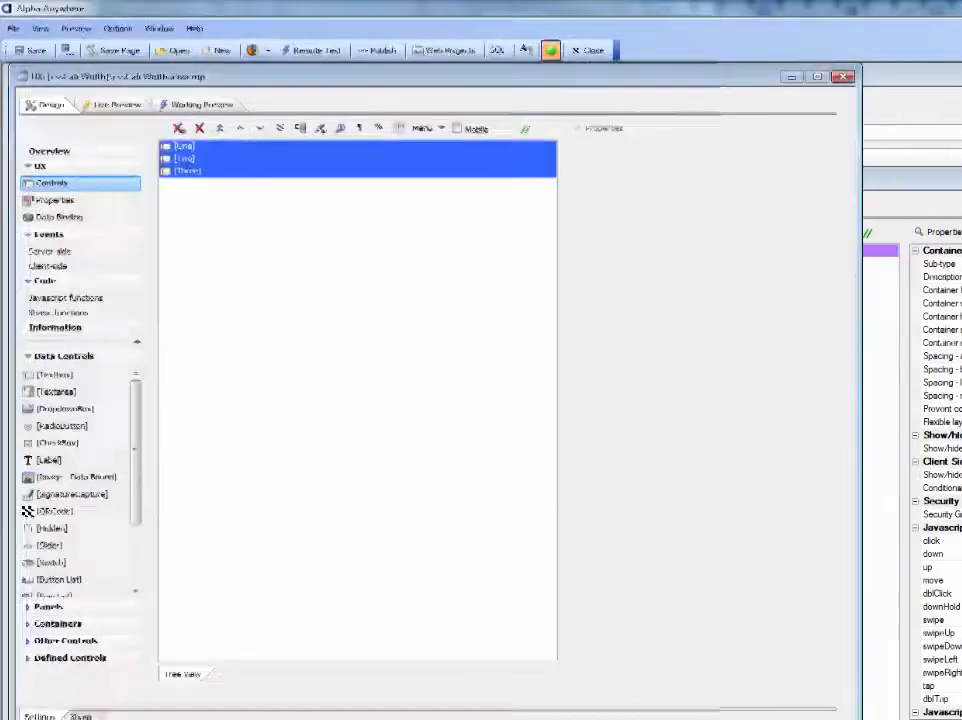
# - Examine the width properties of textboxes One, Three and Two, including the 200px part of Two's calc expression
pyautogui.click(184, 147)
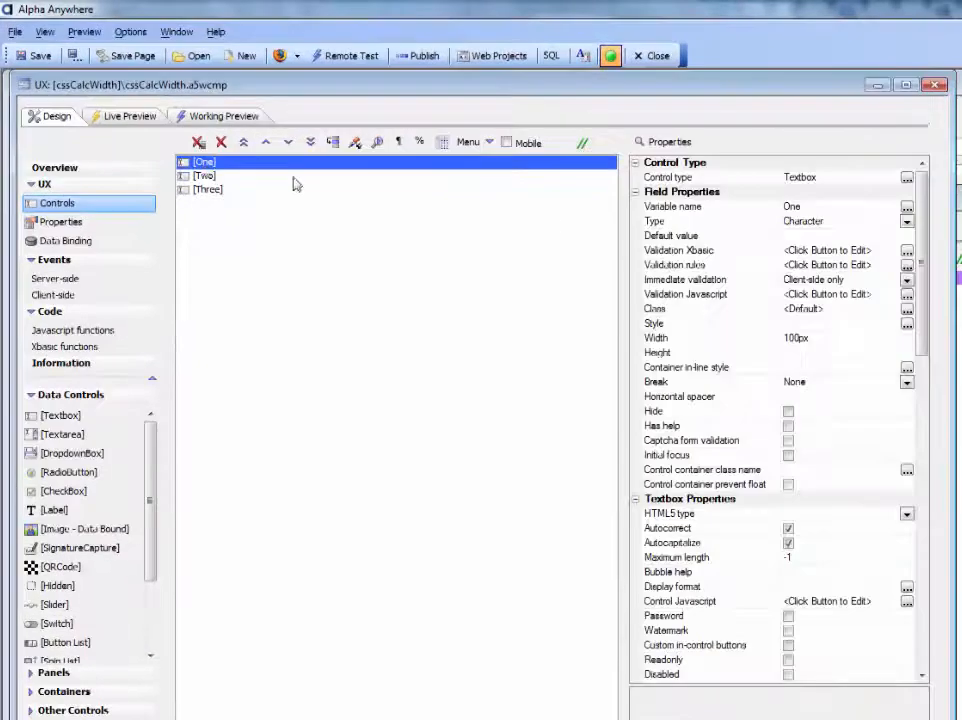
pyautogui.click(682, 340)
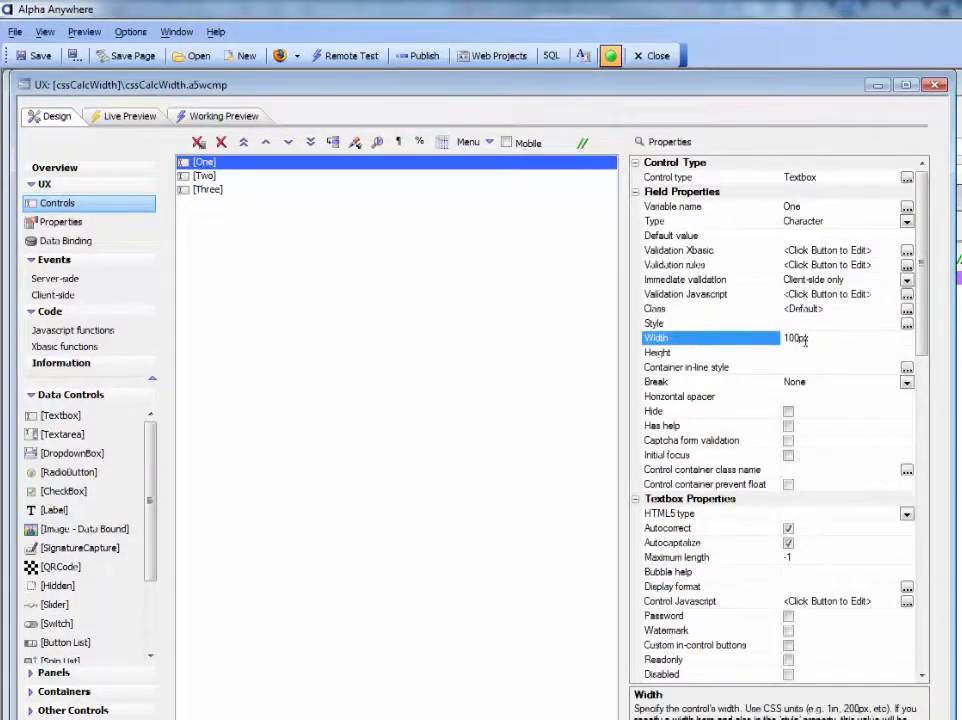
pyautogui.click(208, 189)
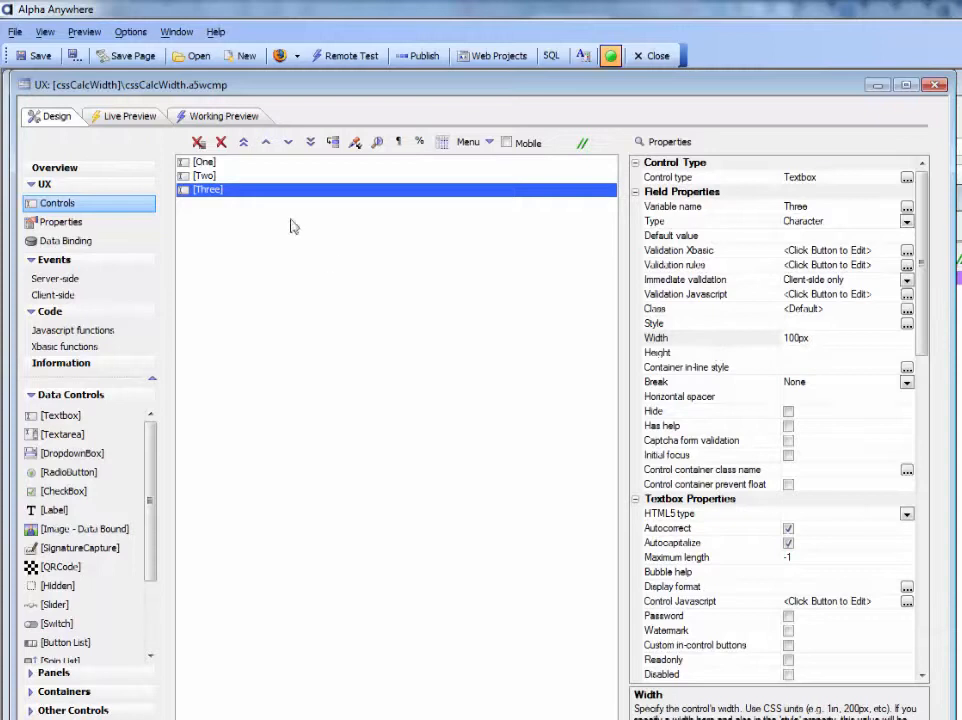
pyautogui.click(219, 179)
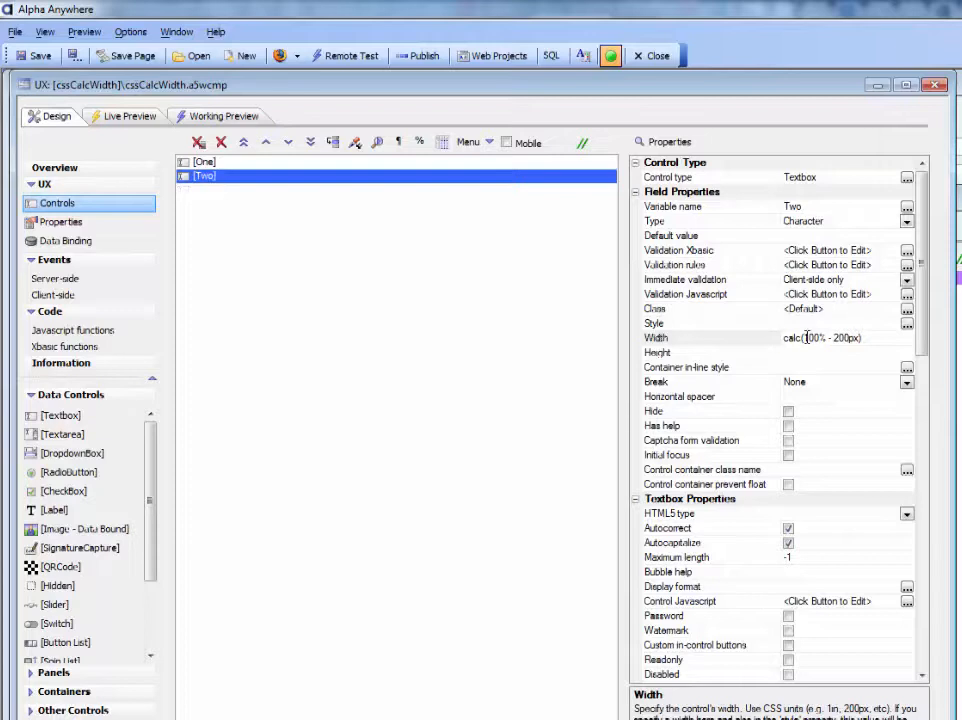
pyautogui.moveTo(805, 338); pyautogui.dragTo(849, 338)
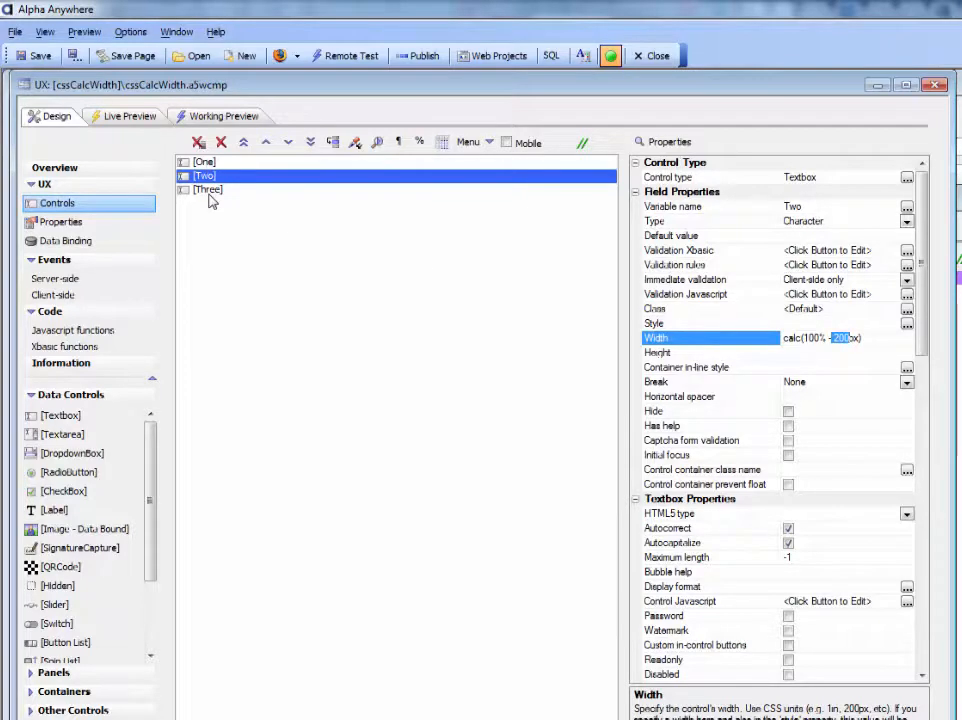
# - Preview cssCalcWidth in the browser again and resize the window to check how the middle field fills the remaining space
pyautogui.click(279, 56)
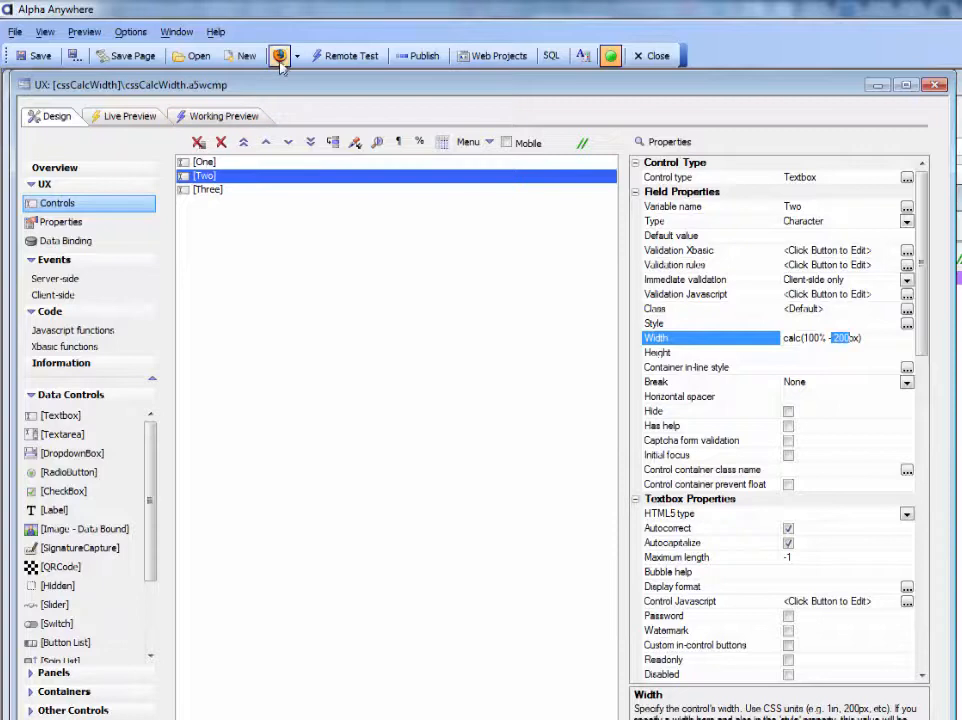
pyautogui.click(330, 97)
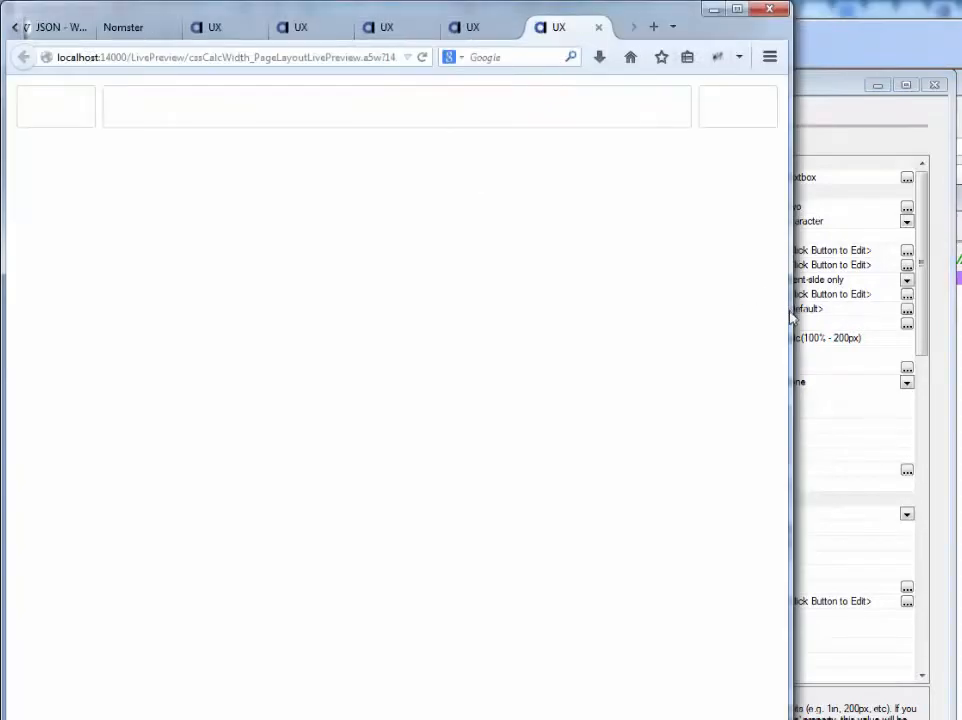
pyautogui.moveTo(786, 316); pyautogui.dragTo(683, 322)
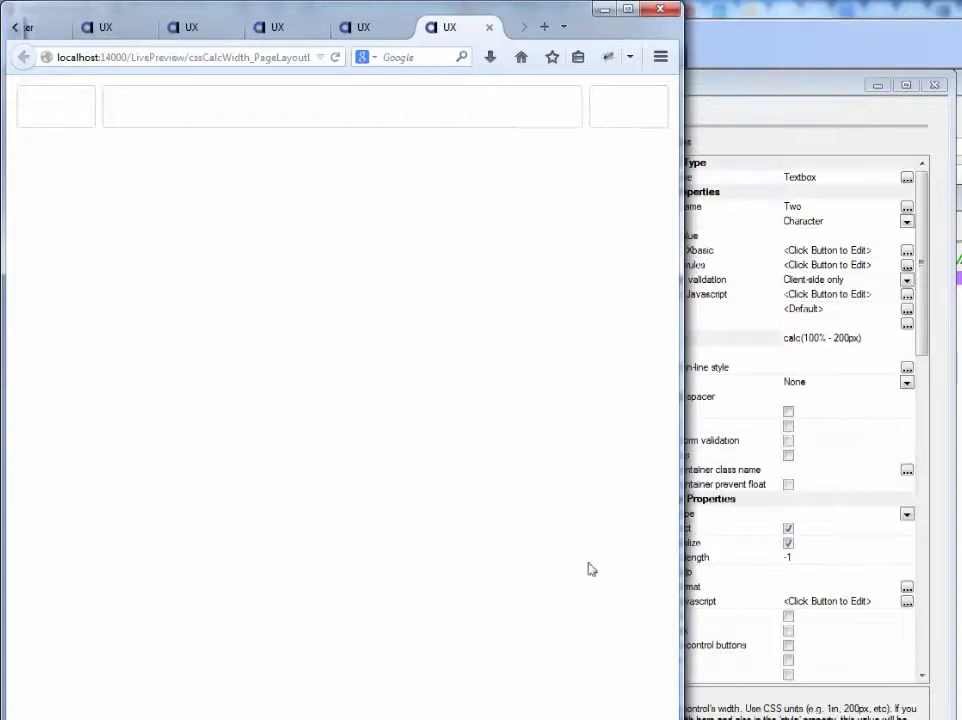
pyautogui.hotkey('alt', 'Tab')
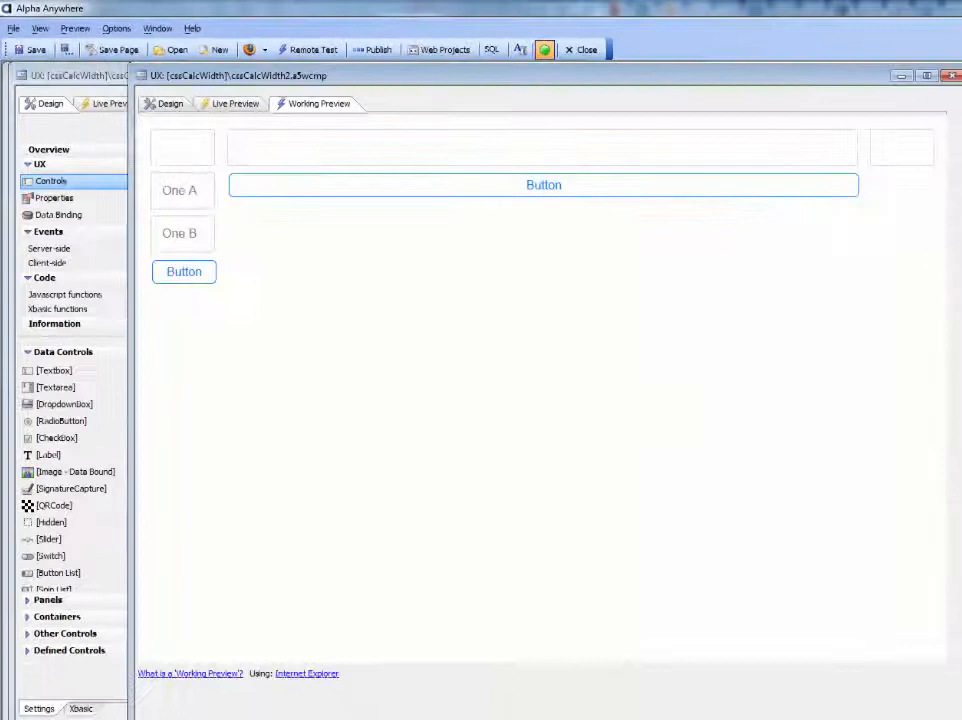
# - Run a fast browser preview of the cssCalcWidth2 component and resize the window to examine how its fields and buttons adapt
pyautogui.click(250, 49)
pyautogui.click(320, 82)
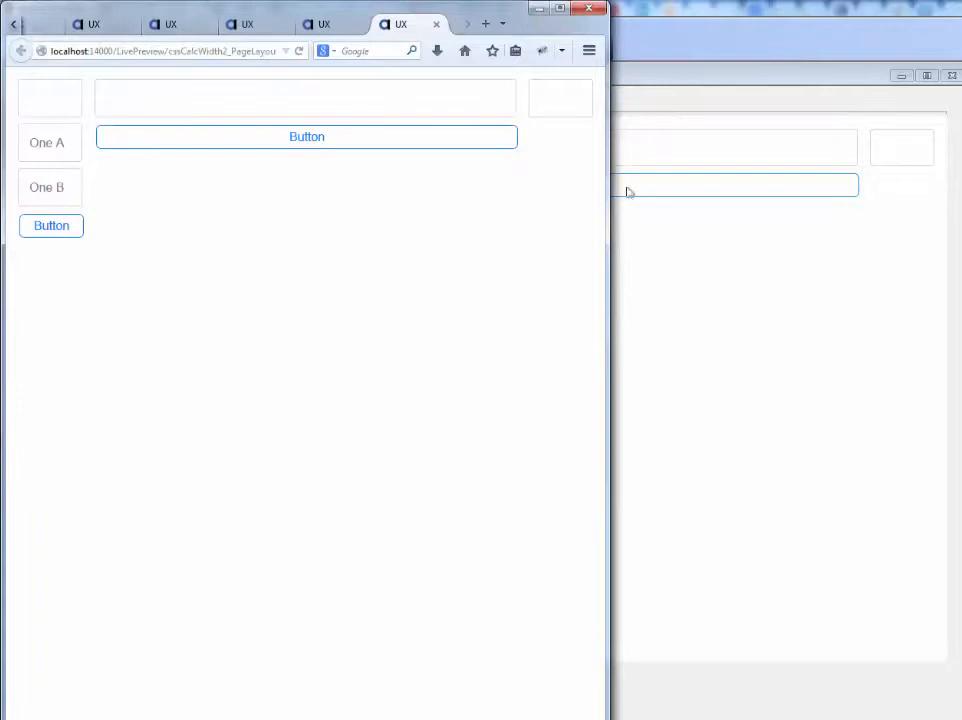
pyautogui.moveTo(607, 256); pyautogui.dragTo(588, 352)
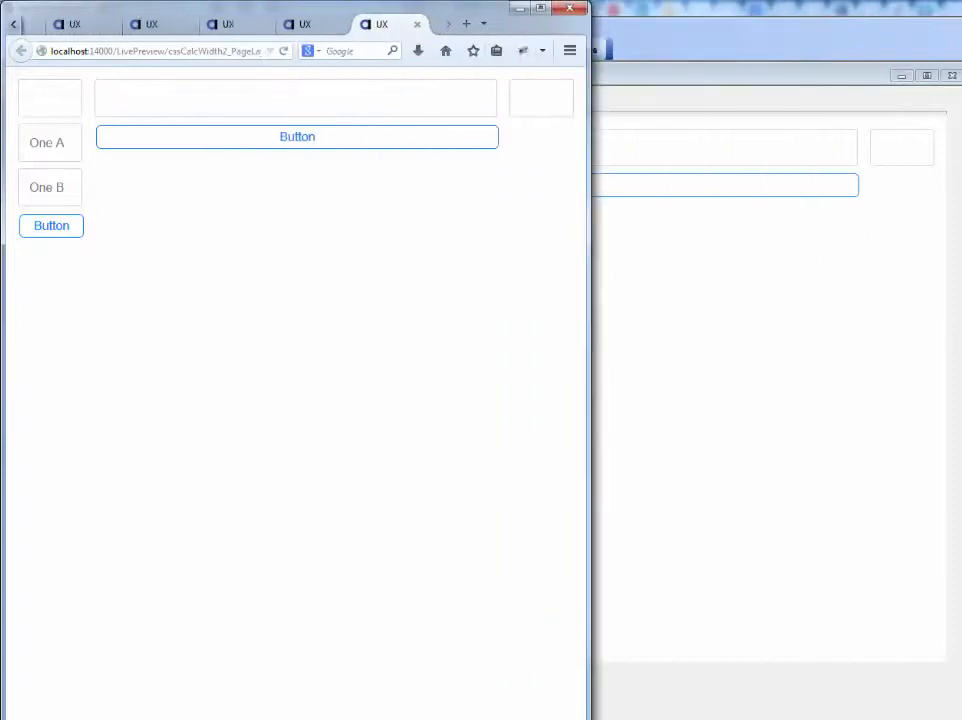
pyautogui.click(181, 690)
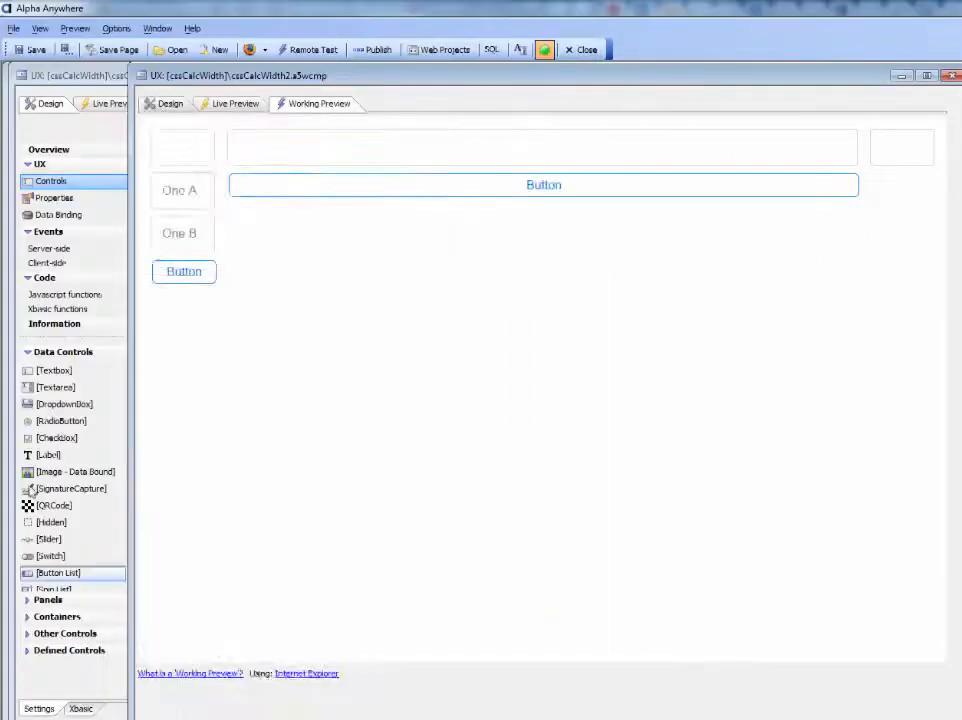
# - Switch cssCalcWidth2 to its design view and examine the three containers CONTAINER_1, CONTAINER_2 and CONTAINER_3
pyautogui.click(155, 105)
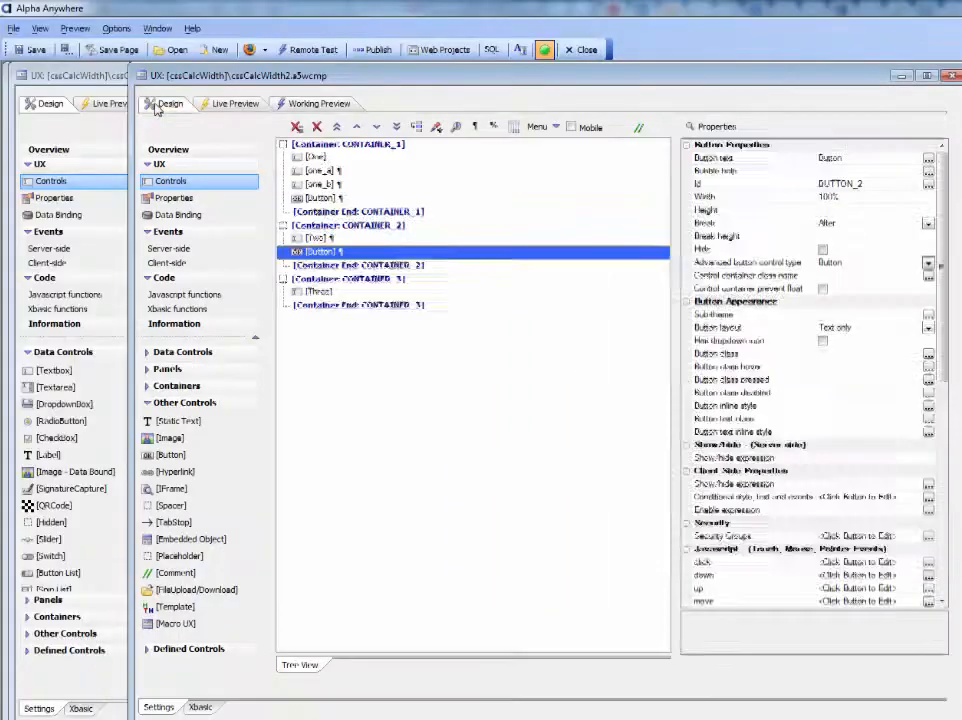
pyautogui.click(330, 145)
pyautogui.click(343, 227)
pyautogui.moveTo(341, 231); pyautogui.dragTo(350, 310)
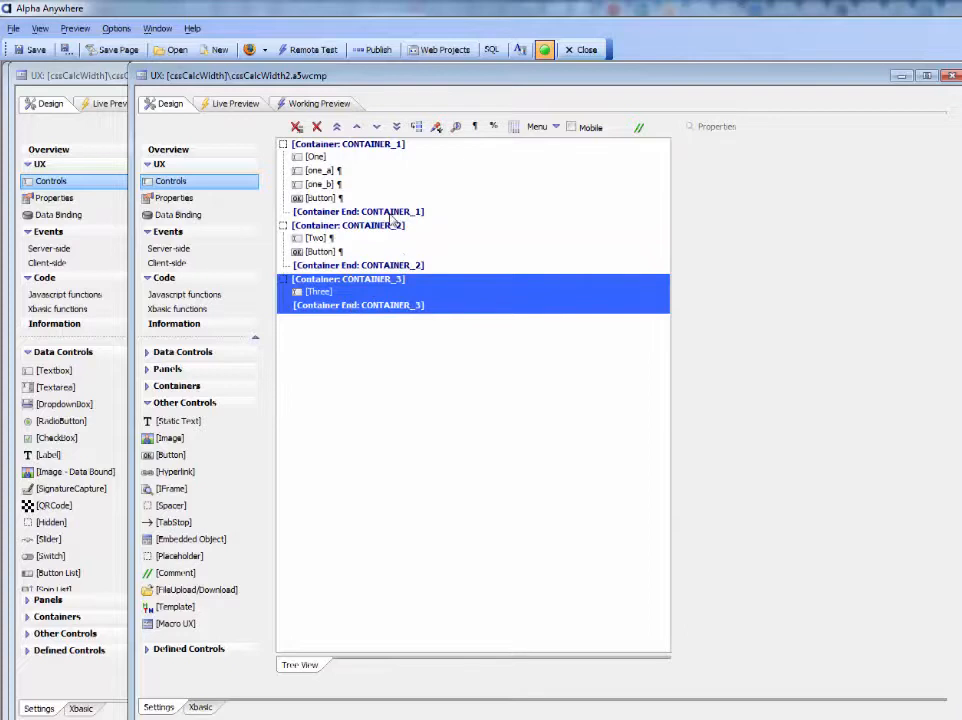
# - Examine which controls sit inside CONTAINER_1 and CONTAINER_2, going through One, one_a, one_b, Two and the buttons
pyautogui.click(336, 146)
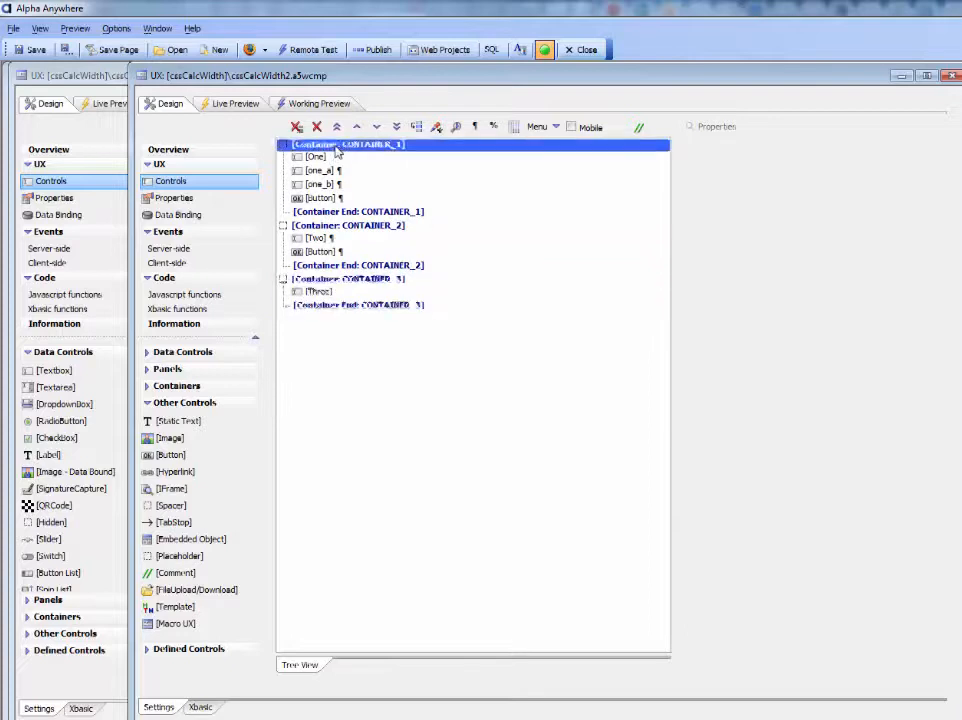
pyautogui.click(322, 158)
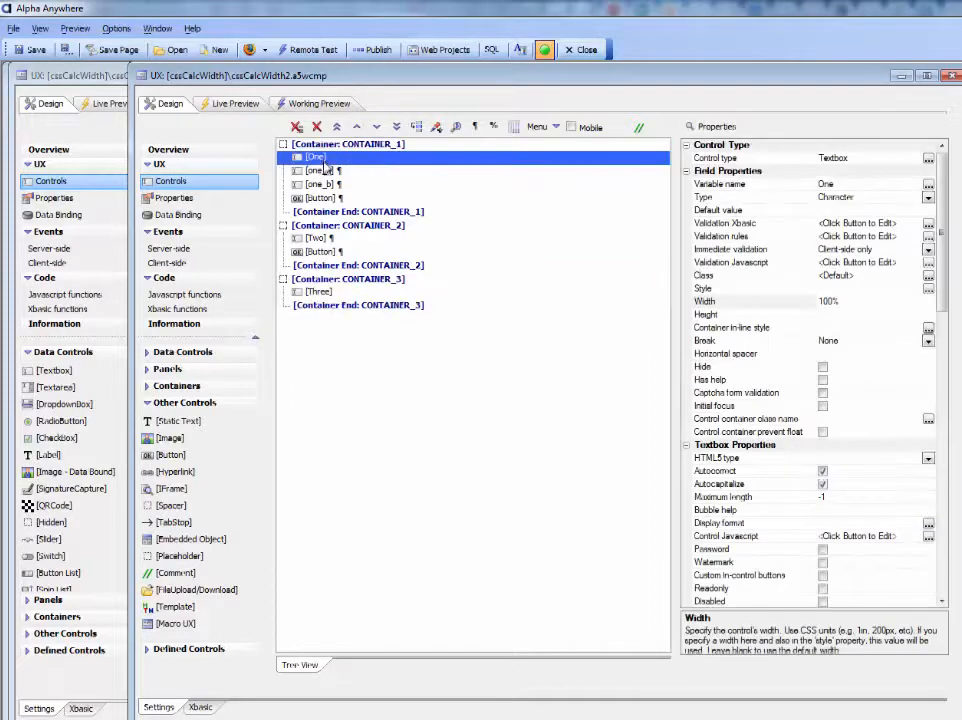
pyautogui.click(322, 171)
pyautogui.click(322, 184)
pyautogui.click(323, 198)
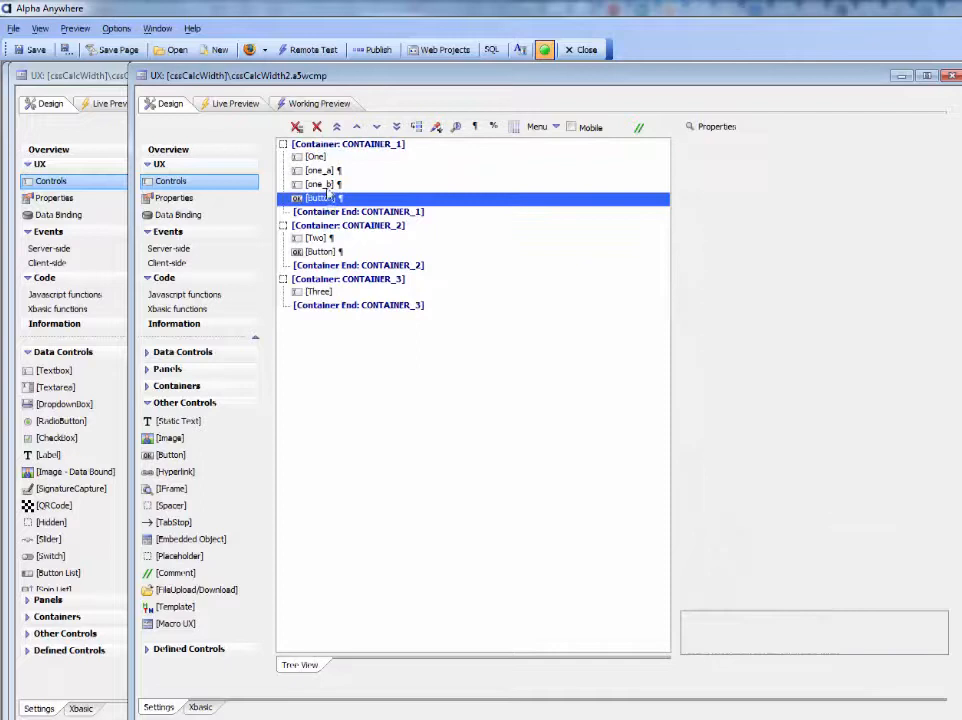
pyautogui.click(321, 158)
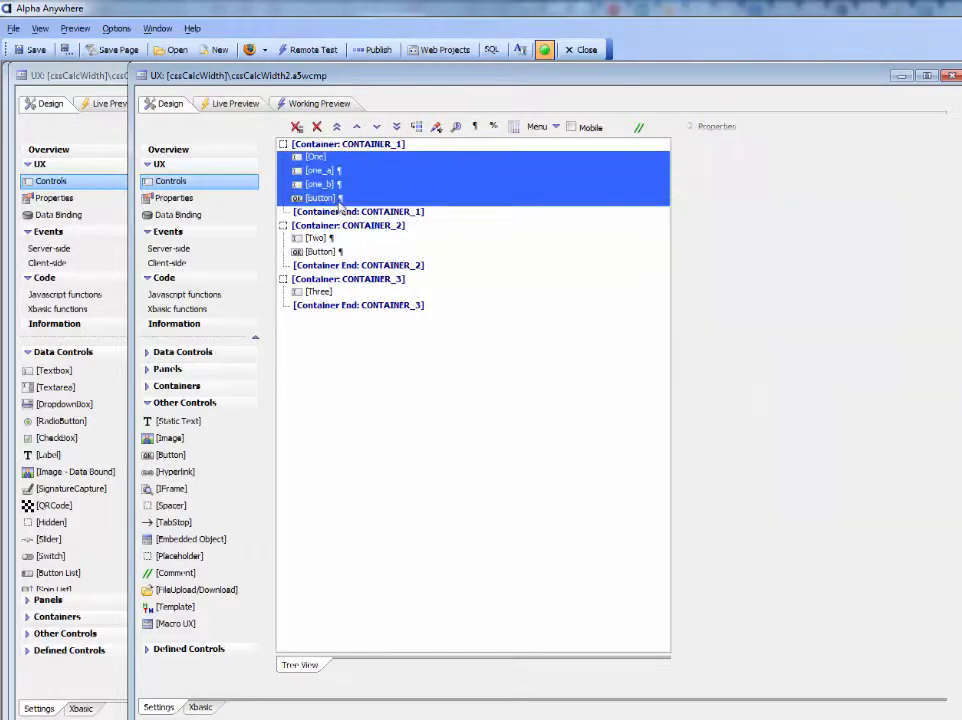
pyautogui.moveTo(318, 239); pyautogui.dragTo(328, 256)
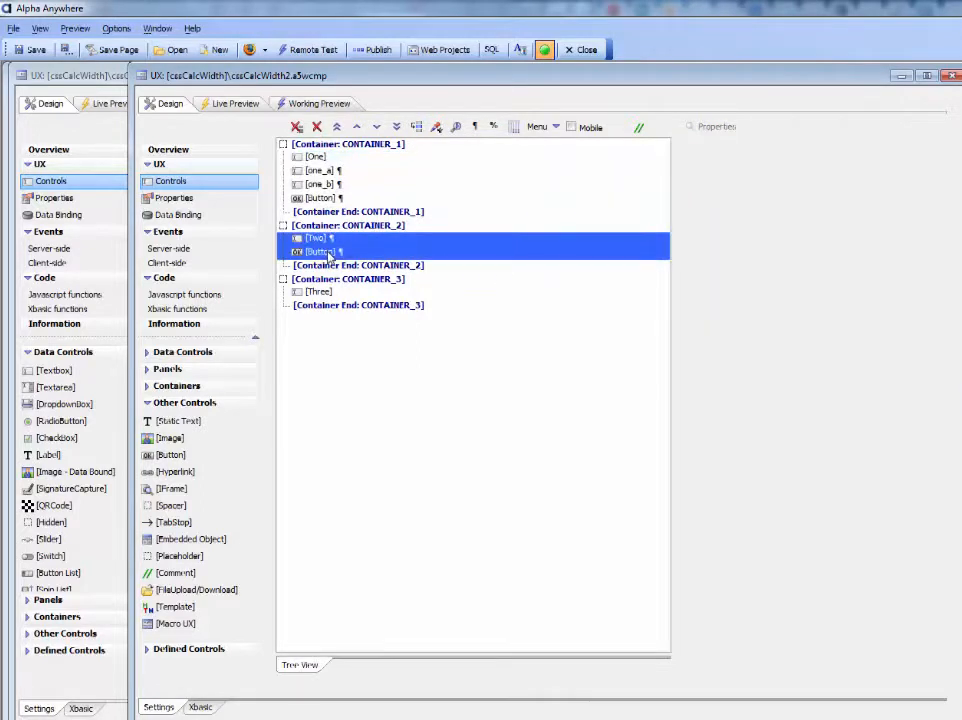
# - Examine the properties of the Three textbox and compare the container widths of CONTAINER_1, CONTAINER_3 and CONTAINER_2
pyautogui.click(314, 293)
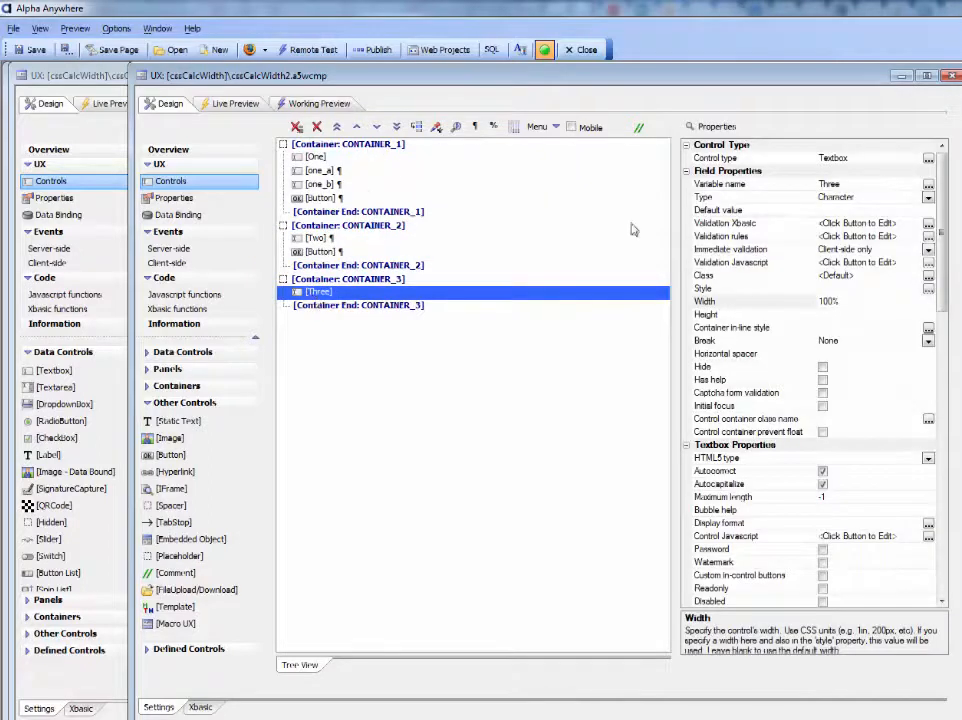
pyautogui.click(386, 148)
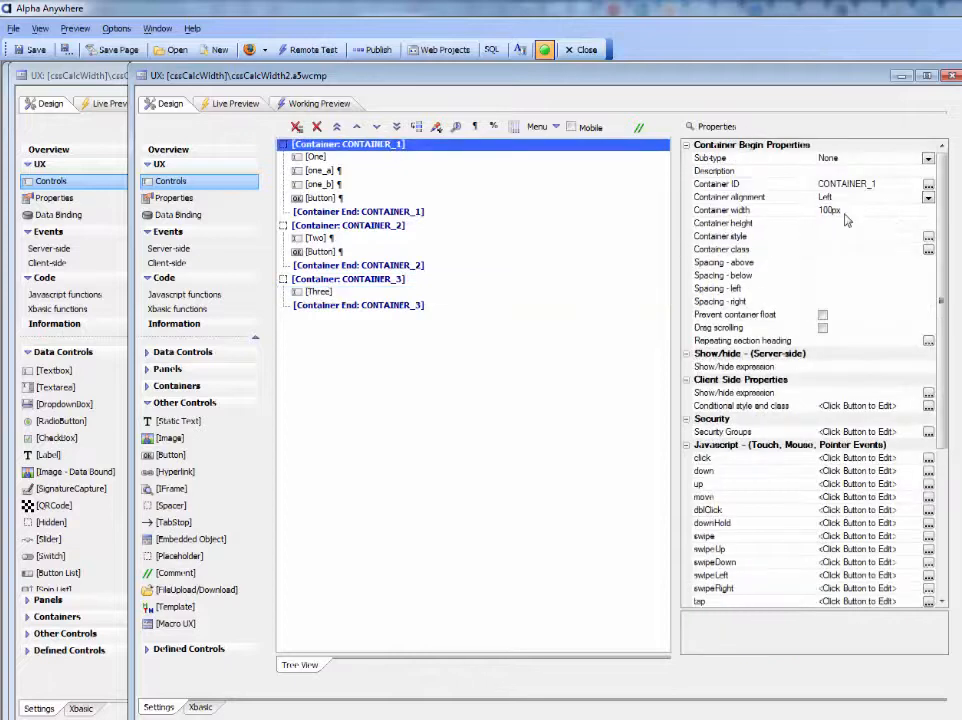
pyautogui.click(350, 279)
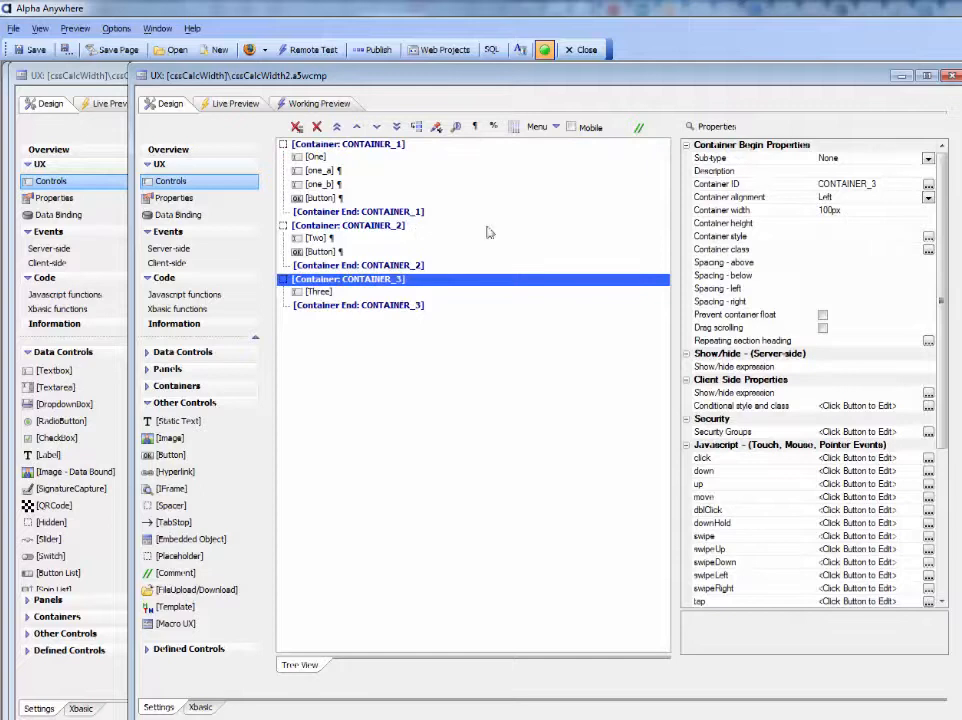
pyautogui.click(420, 225)
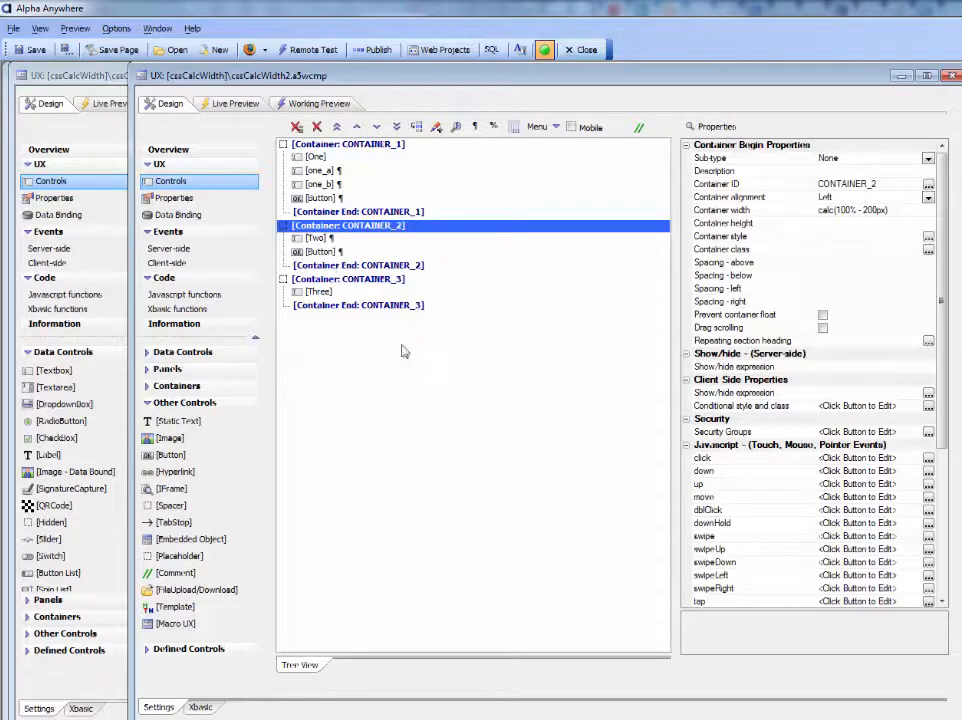
# - Add a textbox named textB at the start of CONTAINER_2 and set its width to 100%
pyautogui.click(175, 352)
pyautogui.click(175, 371)
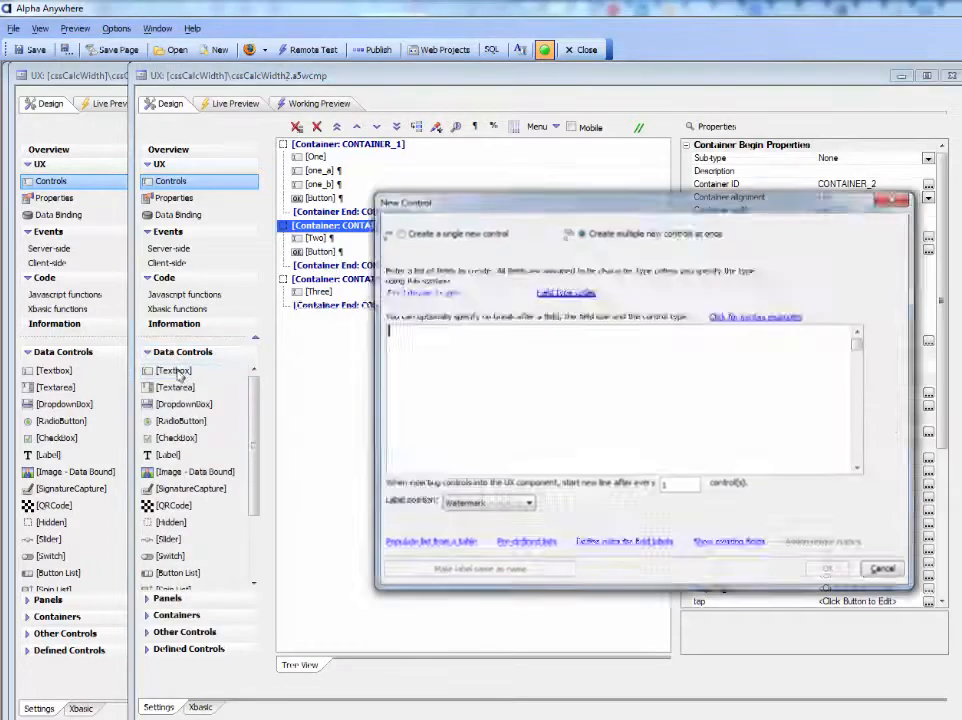
pyautogui.write('text8')
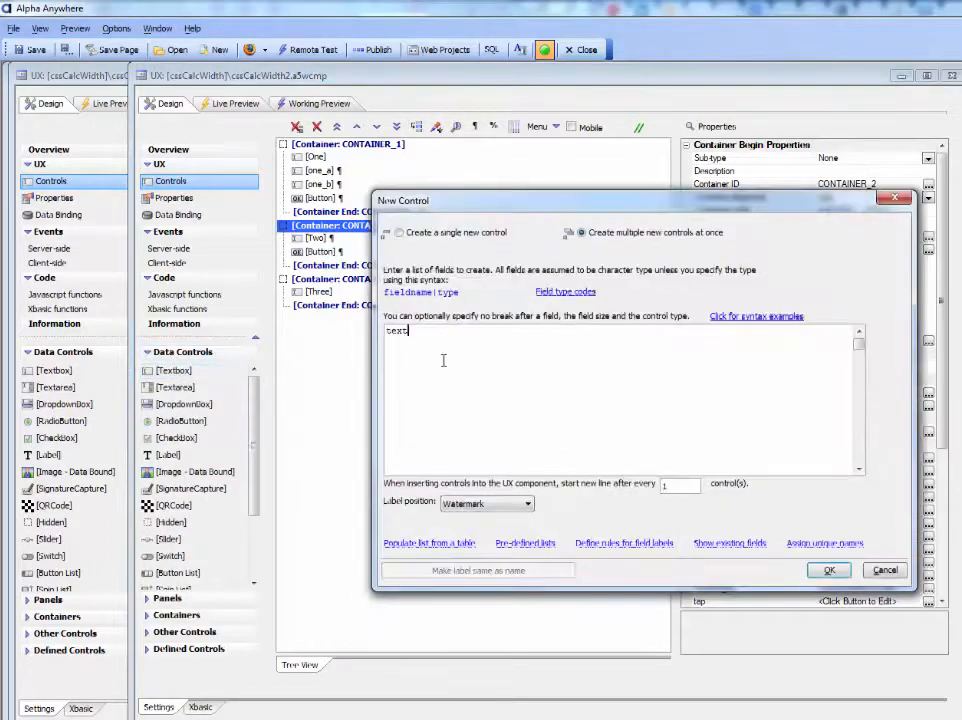
pyautogui.click(829, 570)
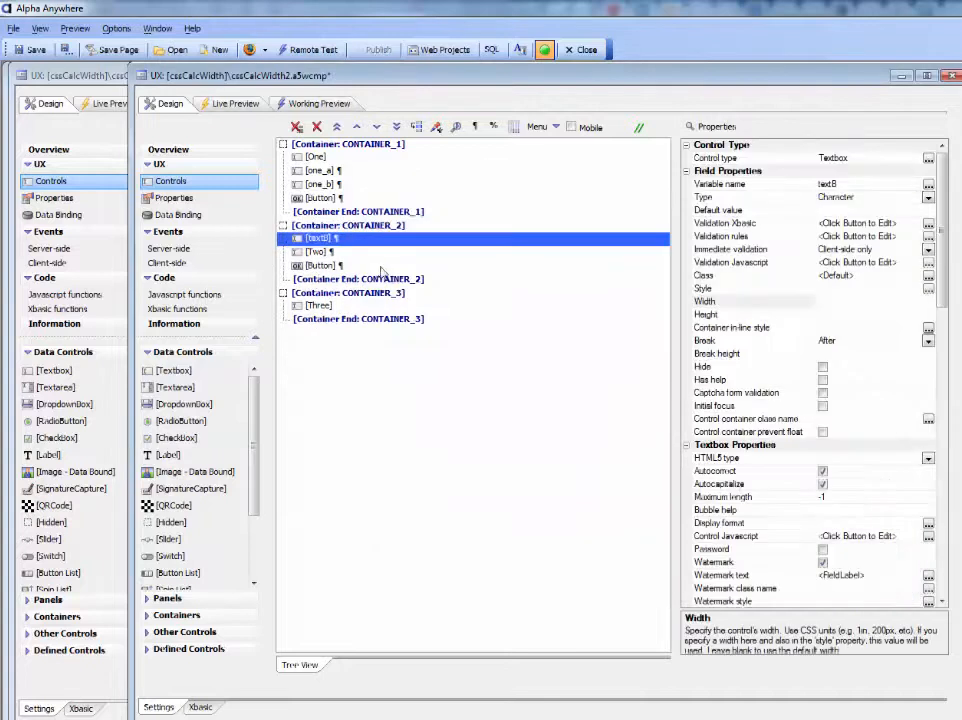
pyautogui.click(493, 126)
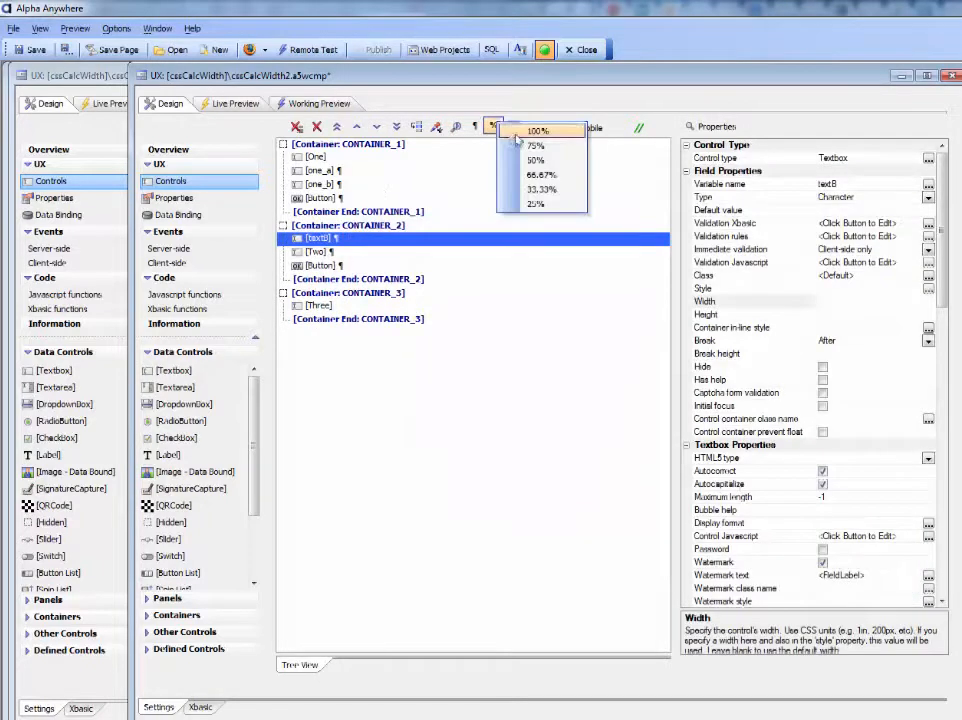
pyautogui.click(515, 131)
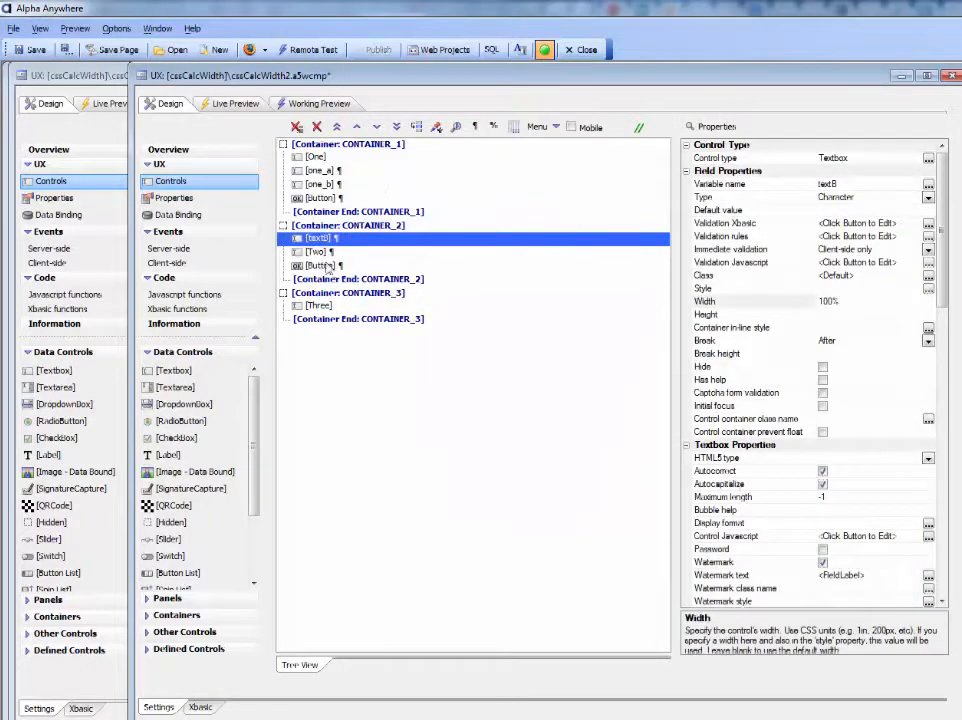
# - Show the working preview of cssCalcWidth2 and widen its window to check how the Text B field adapts
pyautogui.click(318, 103)
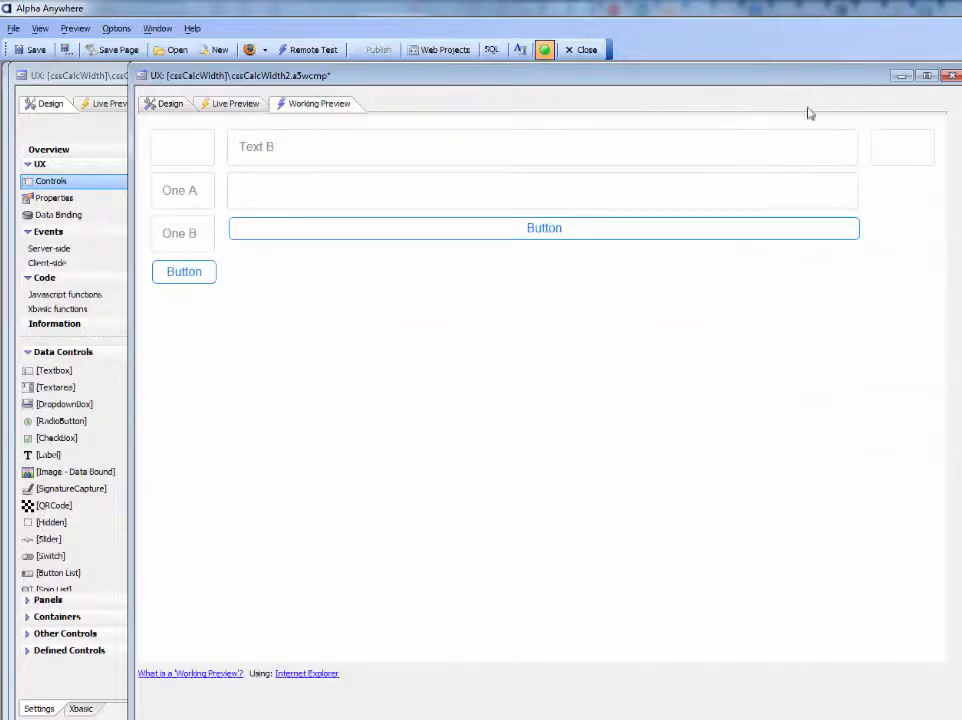
pyautogui.moveTo(792, 78); pyautogui.dragTo(717, 74)
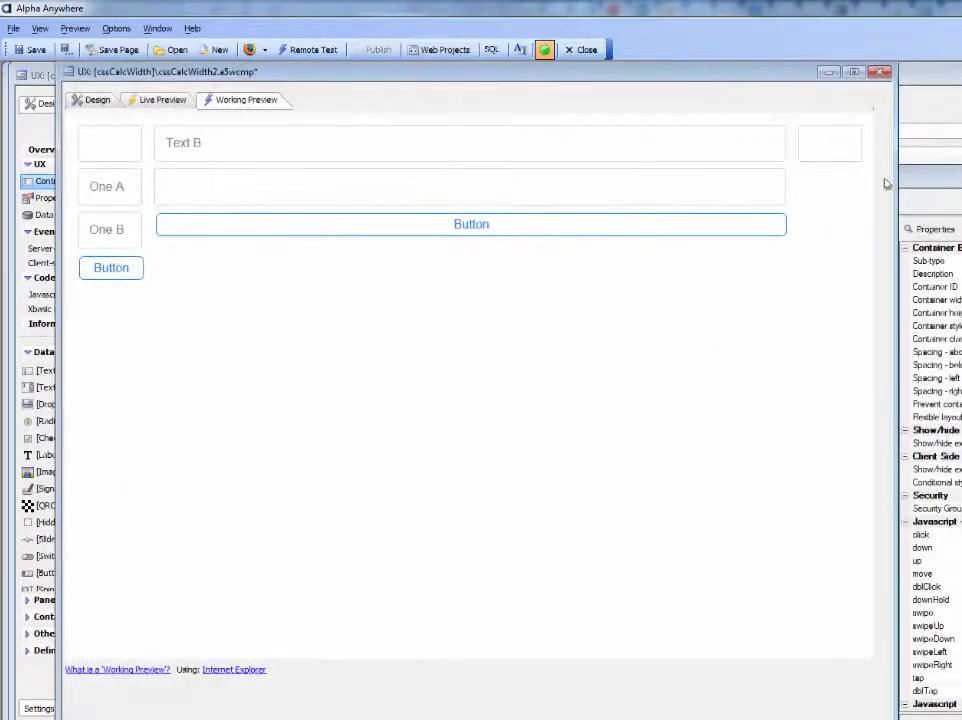
pyautogui.moveTo(897, 190); pyautogui.dragTo(940, 242)
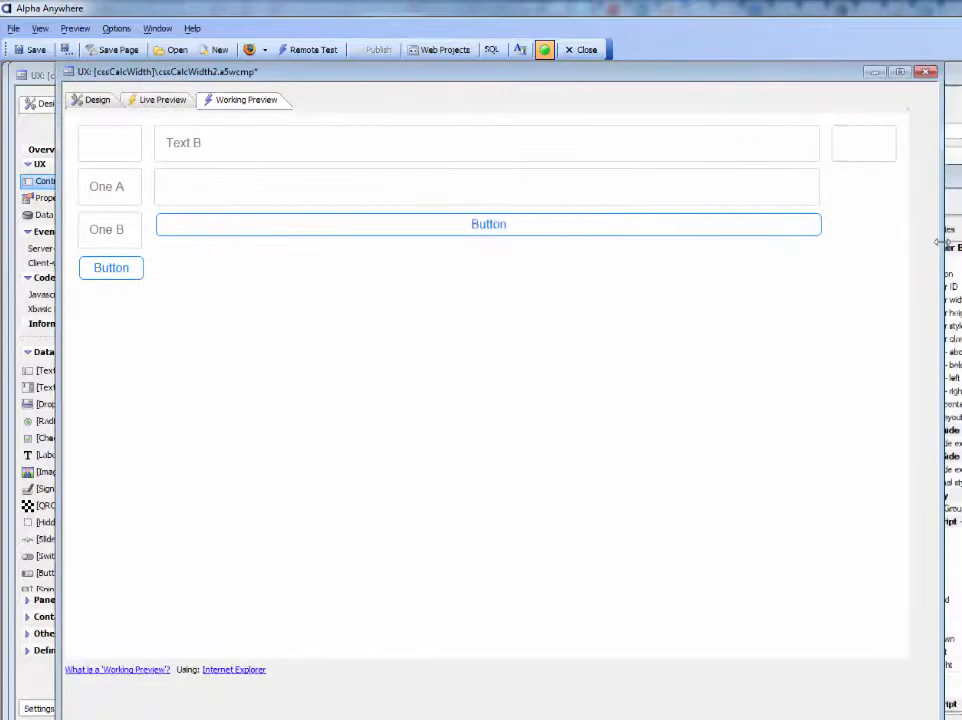